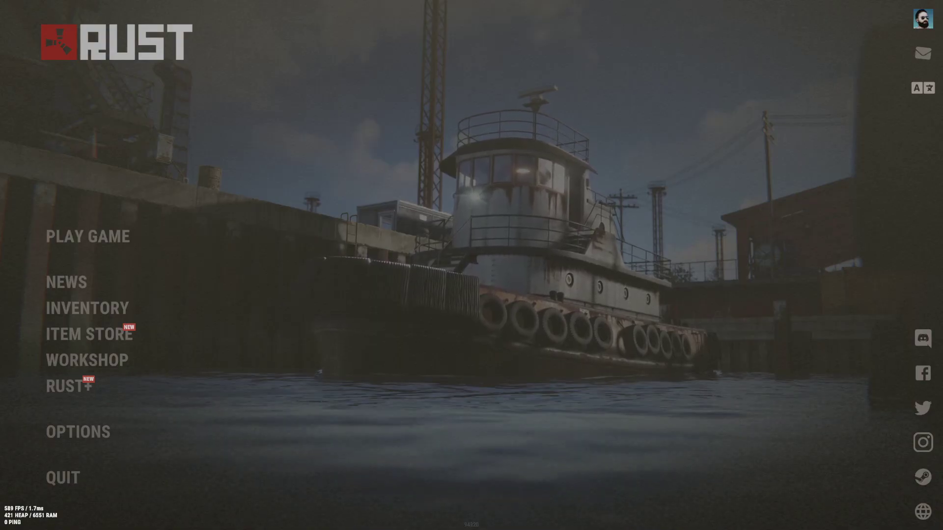
Step: In the game options, keep field of view at 90 and the FPS counter on ADVANCE + PING
left_click(78, 431)
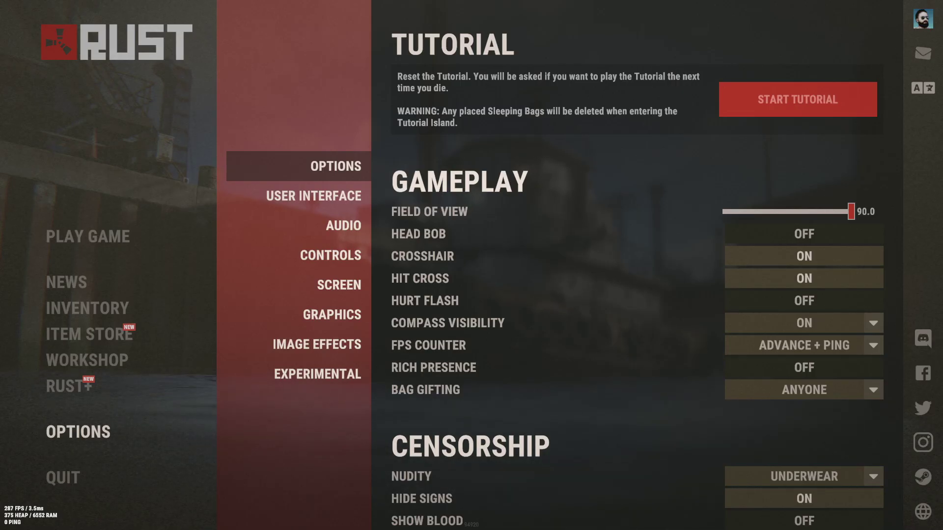
mouse_move(848, 215)
left_mouse_down()
mouse_move(823, 215)
mouse_move(835, 216)
left_mouse_up()
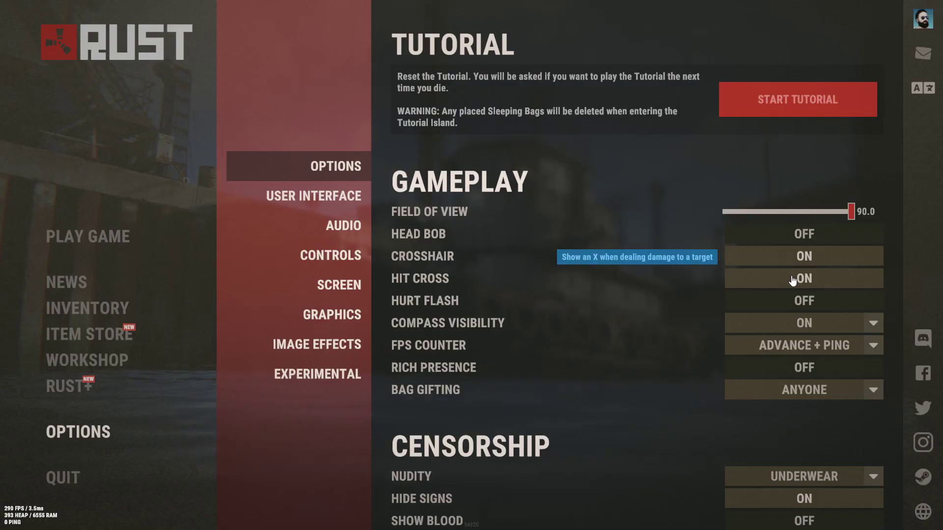
left_click(854, 346)
left_click(813, 324)
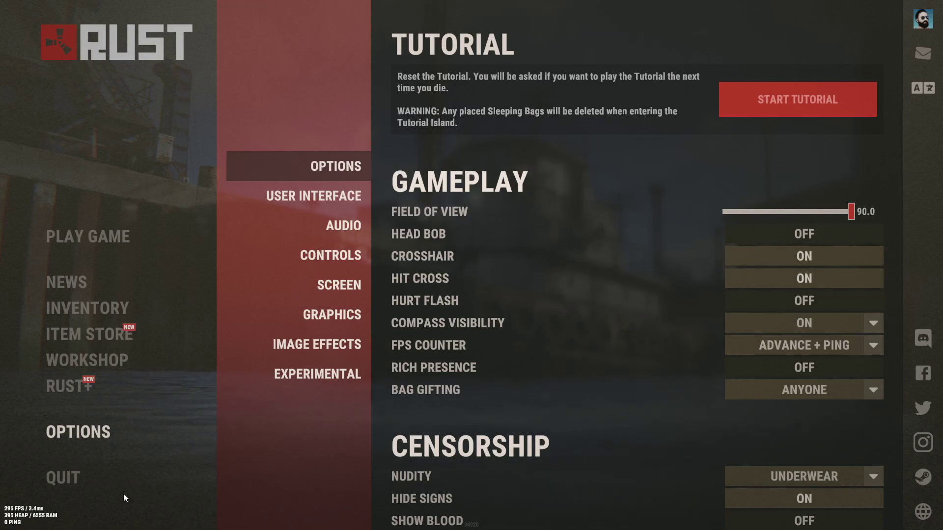
left_click(826, 348)
left_click(838, 324)
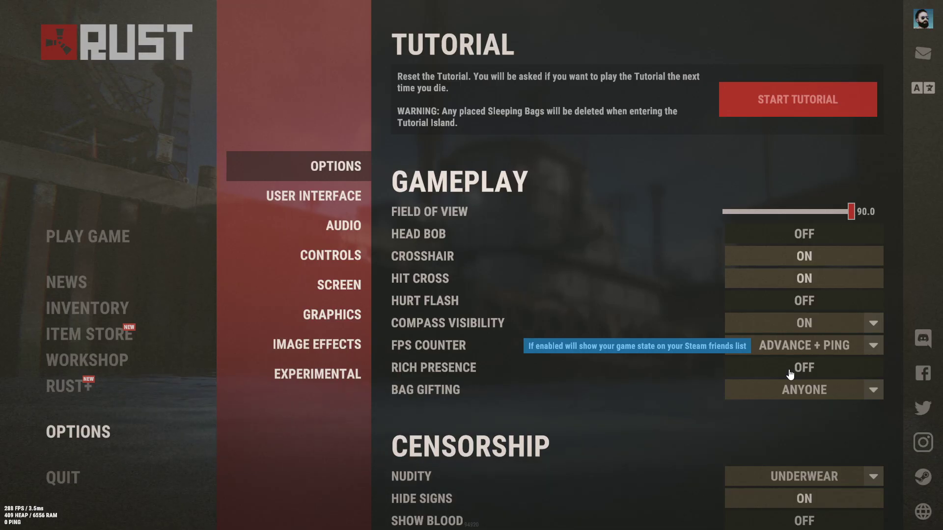
Step: Scroll down the Options page and go to the User Interface settings
scroll(835, 402, "down", 5)
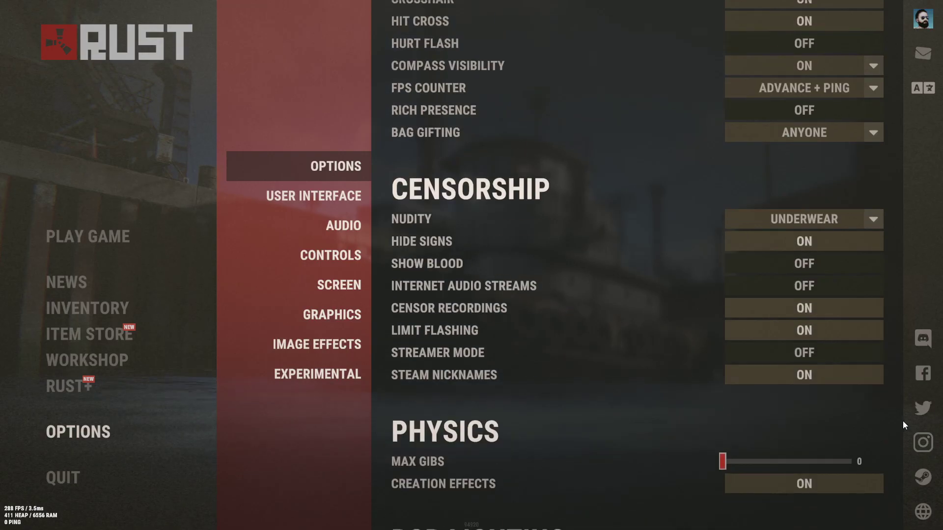
scroll(903, 420, "down", 3)
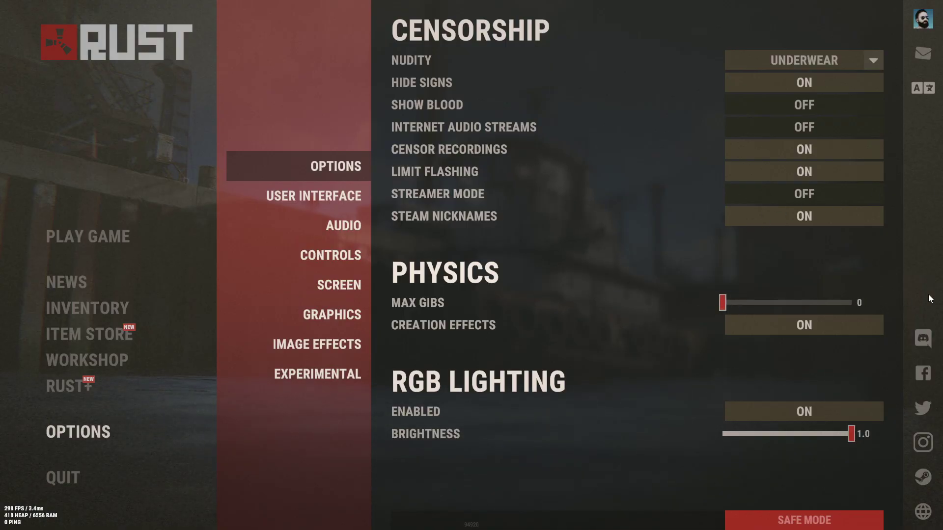
left_click(311, 199)
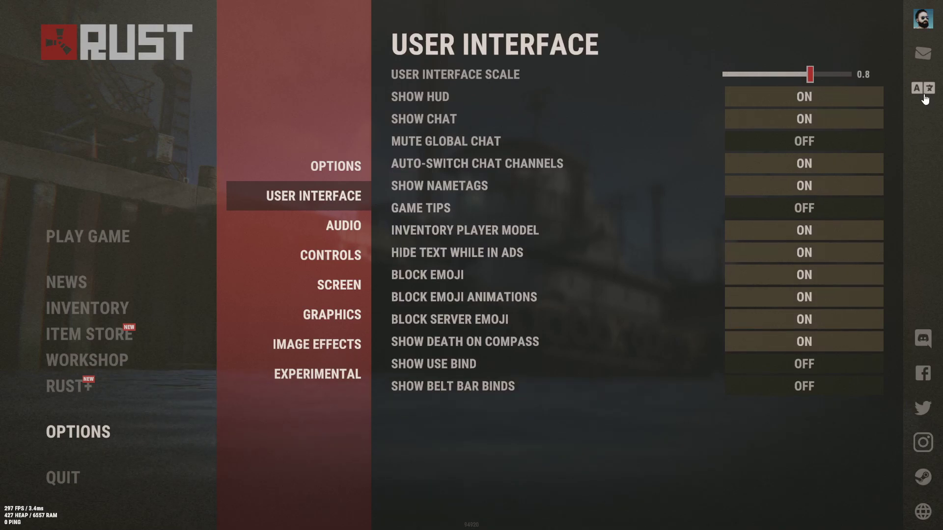
Step: Adjust the user interface scale slider, then move on to the Audio settings page
mouse_move(824, 80)
left_mouse_down()
mouse_move(856, 76)
mouse_move(809, 78)
left_mouse_up()
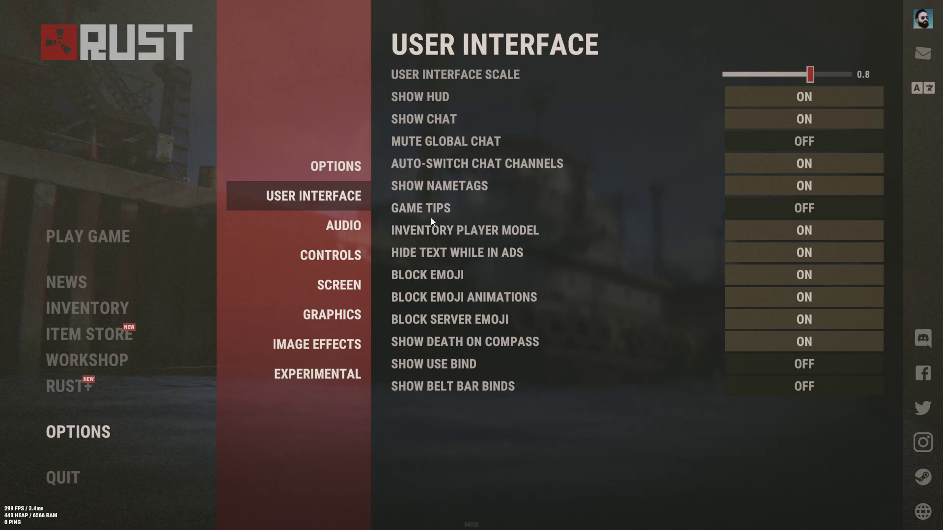
left_click(339, 227)
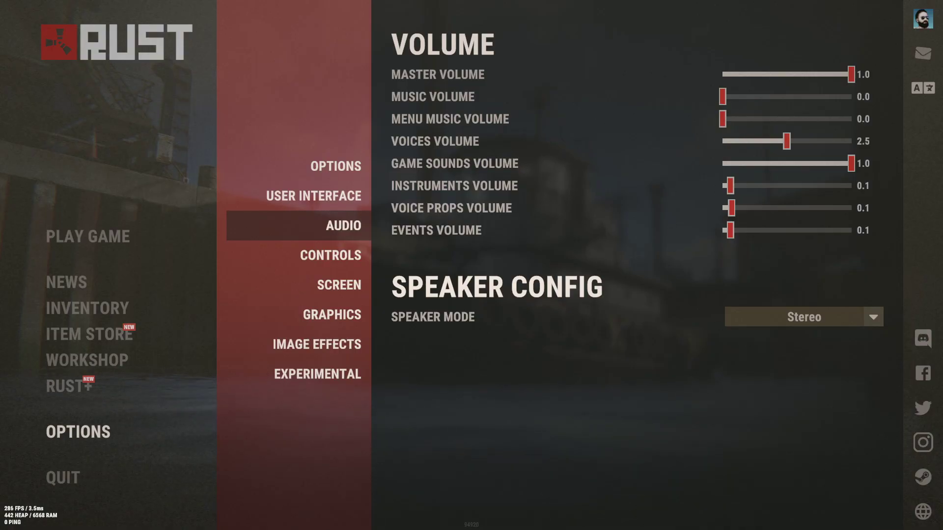
Step: Show the Controls page with mouse sensitivity 0.9 and aiming sensitivity 0.6
left_click(349, 263)
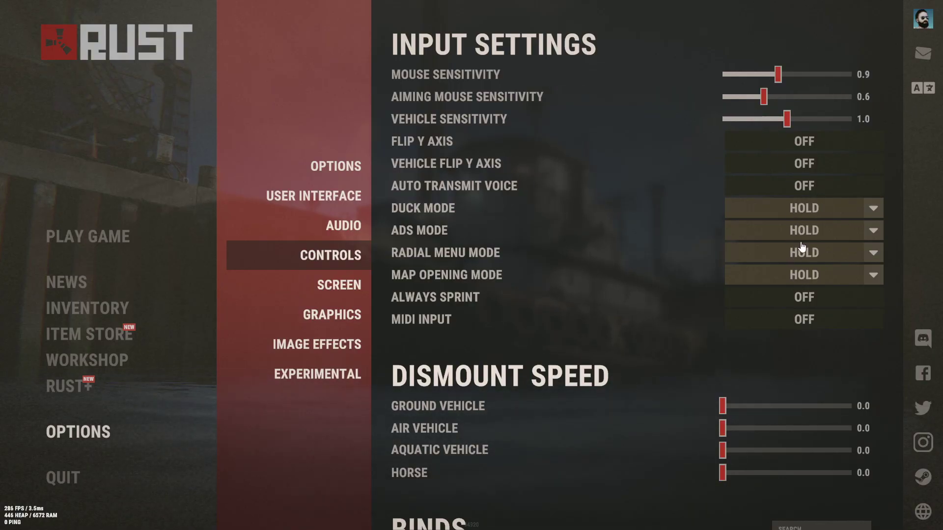
Step: Review all key bindings, check Screen settings (1920 x 1080 fullscreen, VSync off), then reach Graphics
scroll(688, 369, "down", 5)
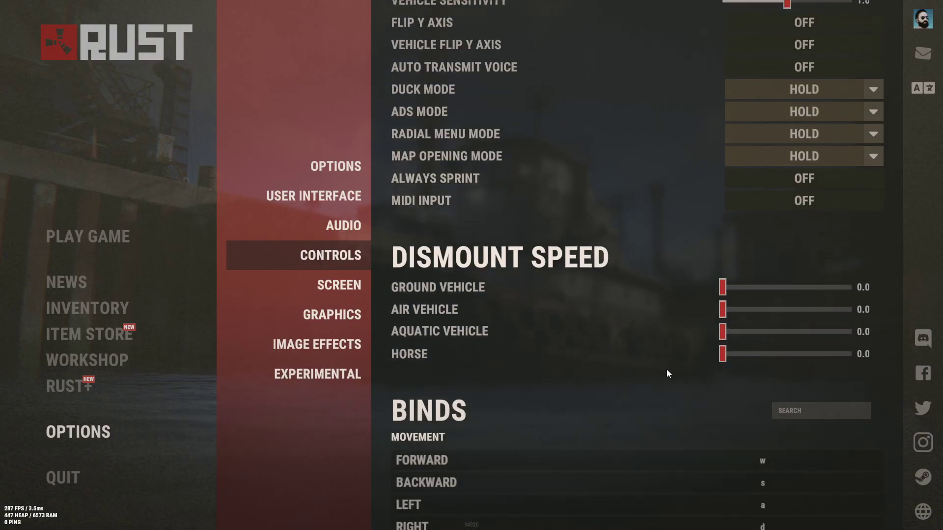
scroll(698, 339, "down", 4)
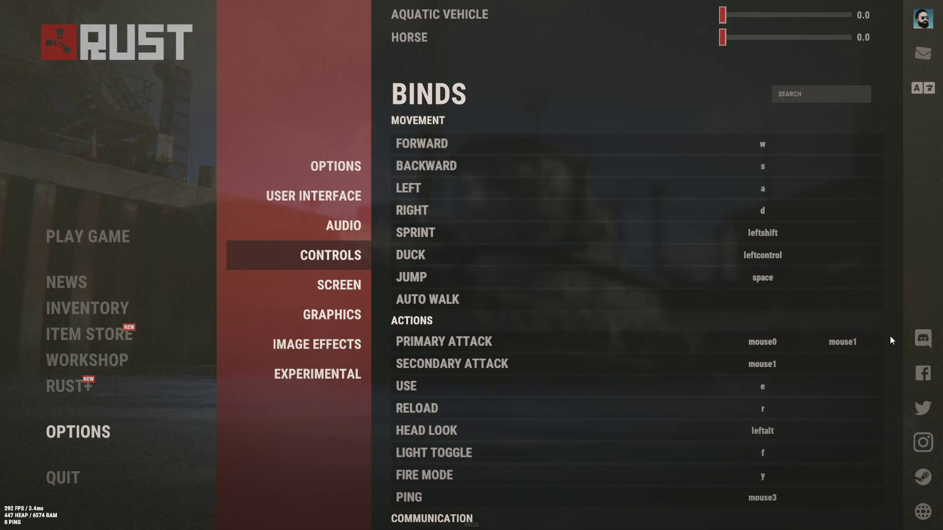
scroll(889, 336, "down", 3)
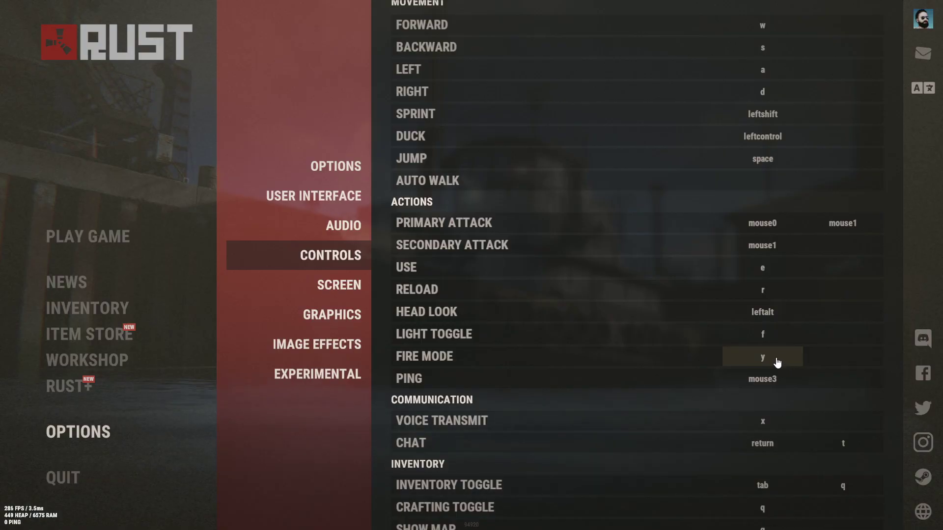
scroll(796, 368, "down", 2)
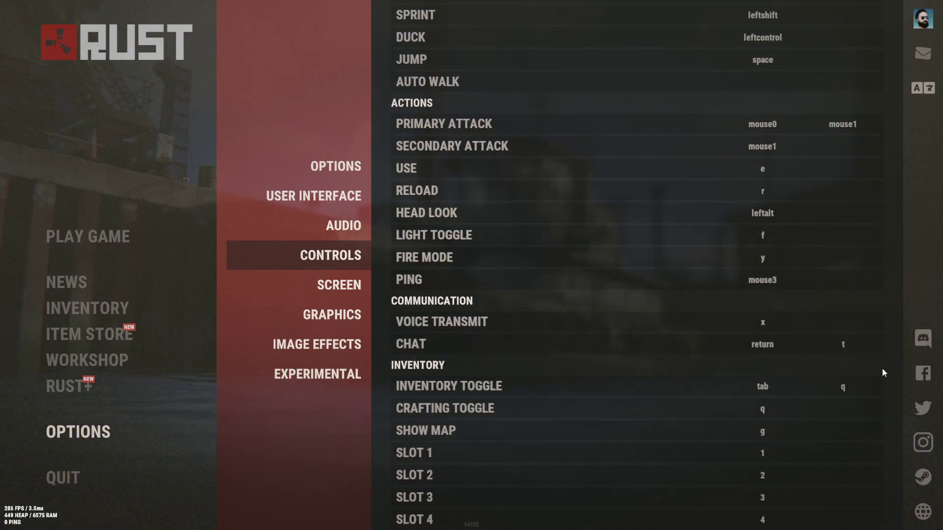
scroll(882, 366, "down", 1)
scroll(889, 371, "down", 4)
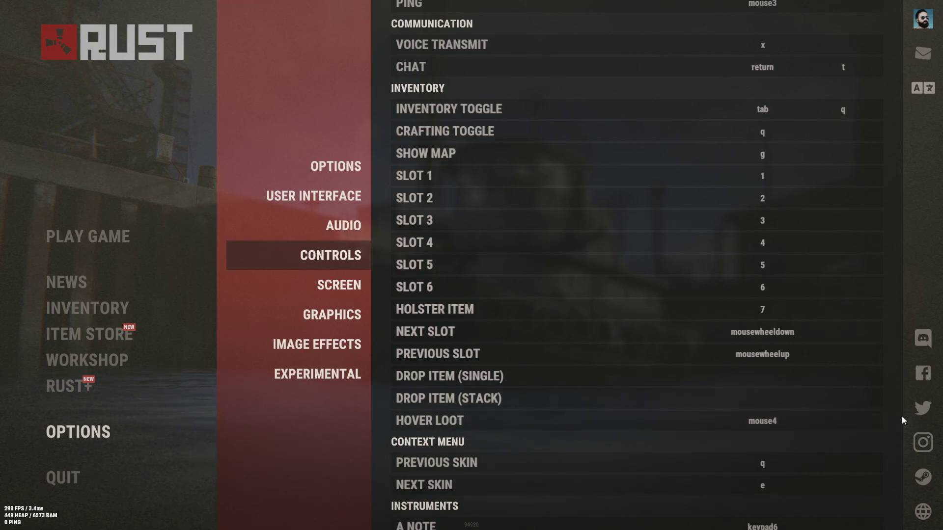
scroll(902, 416, "down", 6)
scroll(900, 416, "down", 5)
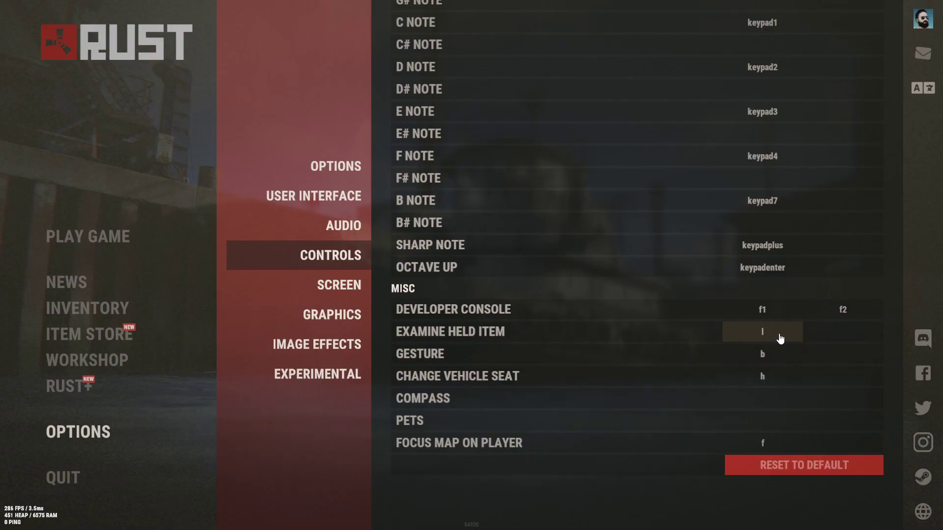
left_click(353, 287)
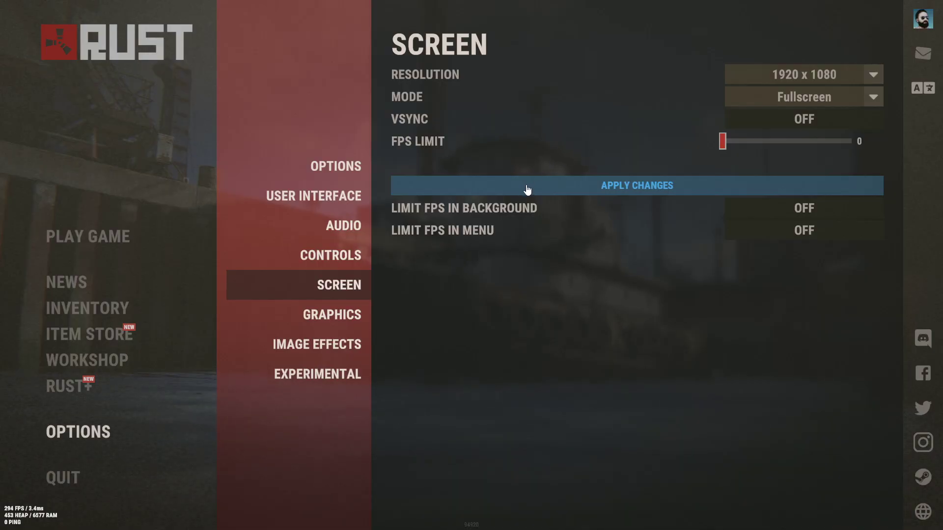
left_click(342, 316)
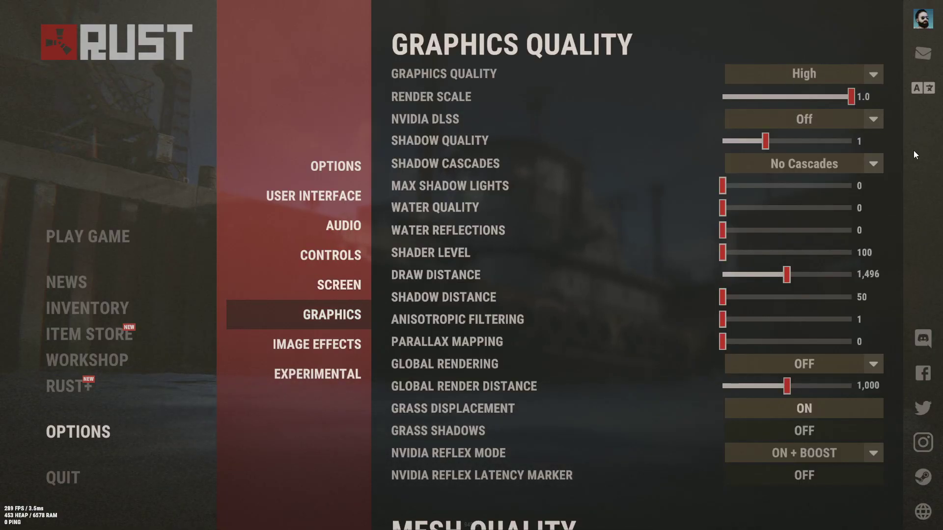
Step: Keep graphics quality on High, review settings down to Mesh Quality, then reach Image Effects
left_click(872, 74)
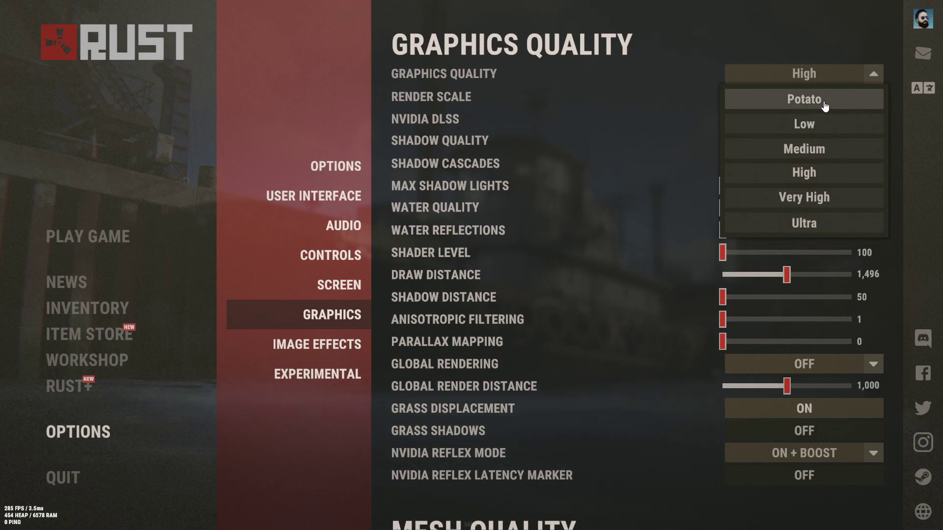
left_click(875, 76)
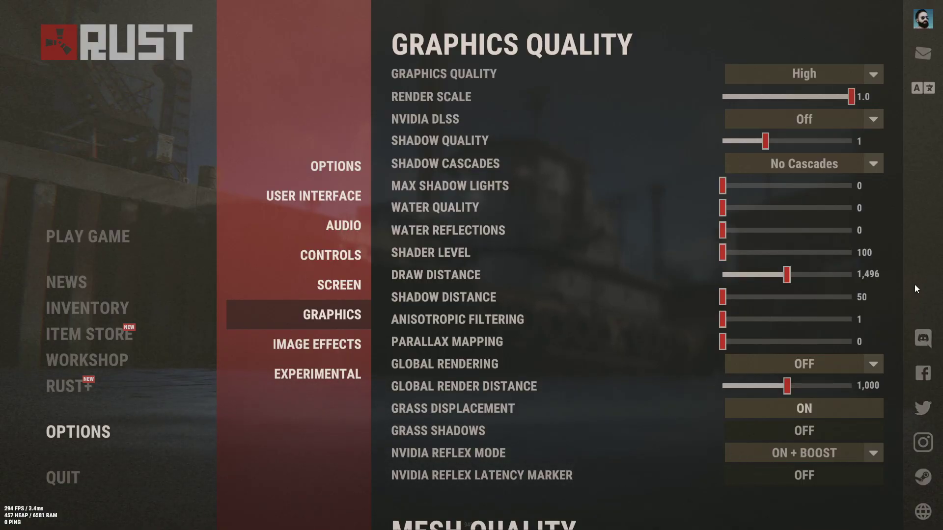
scroll(888, 355, "down", 5)
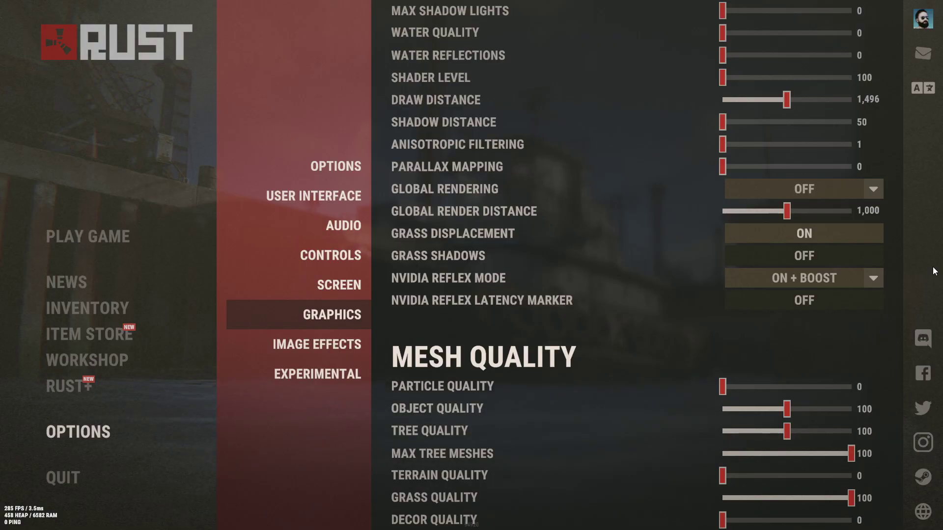
left_click(330, 343)
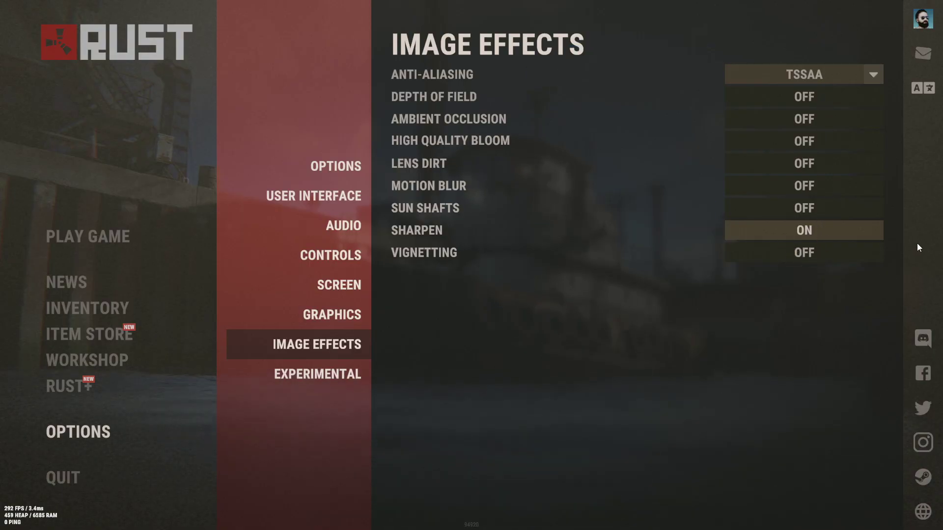
Step: Keep anti-aliasing on TSSAA and Experimental optimized loading on PARTIAL, then exit the options
left_click(873, 75)
left_click(873, 74)
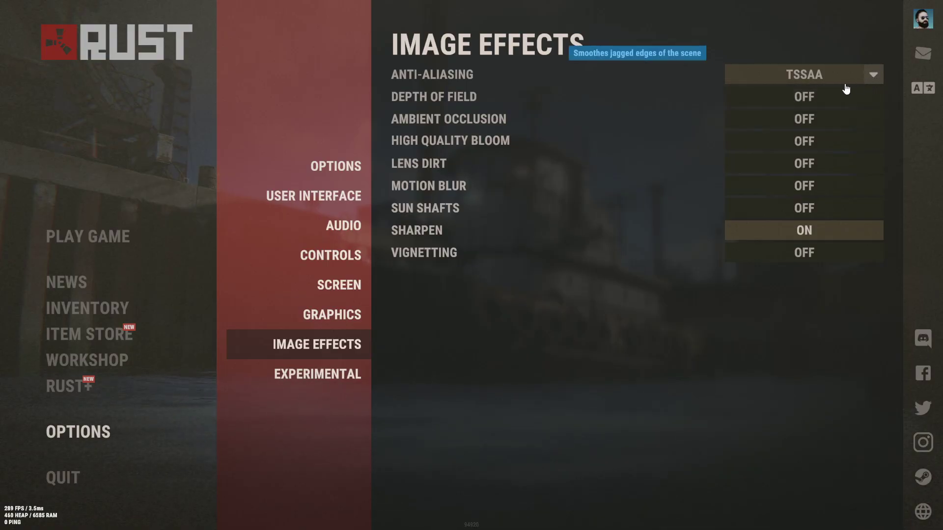
left_click(341, 387)
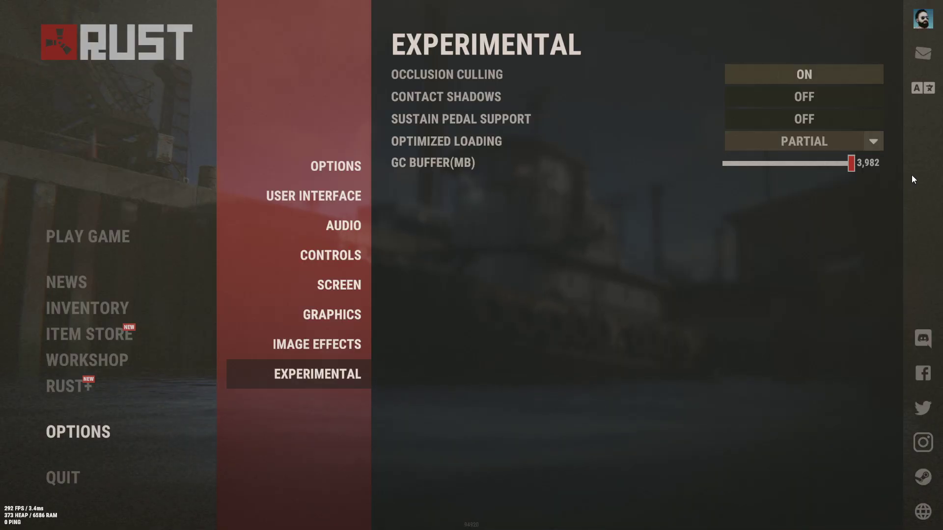
left_click(872, 142)
left_click(872, 142)
left_click(78, 432)
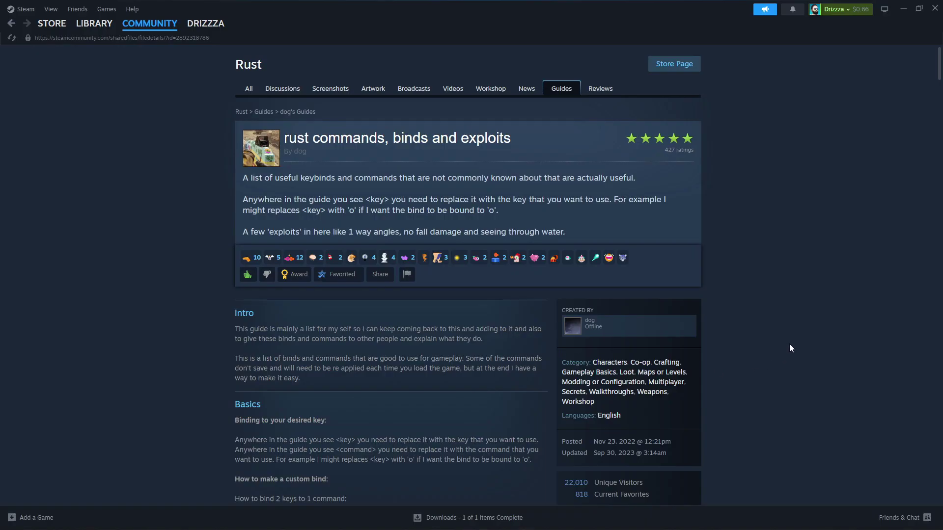
Step: Scroll the Steam guide to its FPS bind and FPS launch-option sections, then return to Rust's console
scroll(789, 344, "down", 5)
scroll(789, 345, "down", 15)
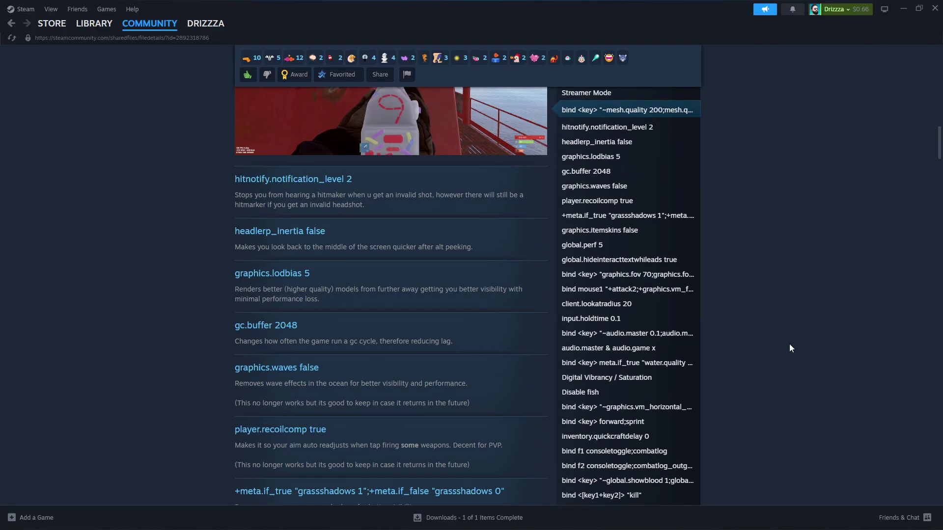
scroll(789, 343, "down", 10)
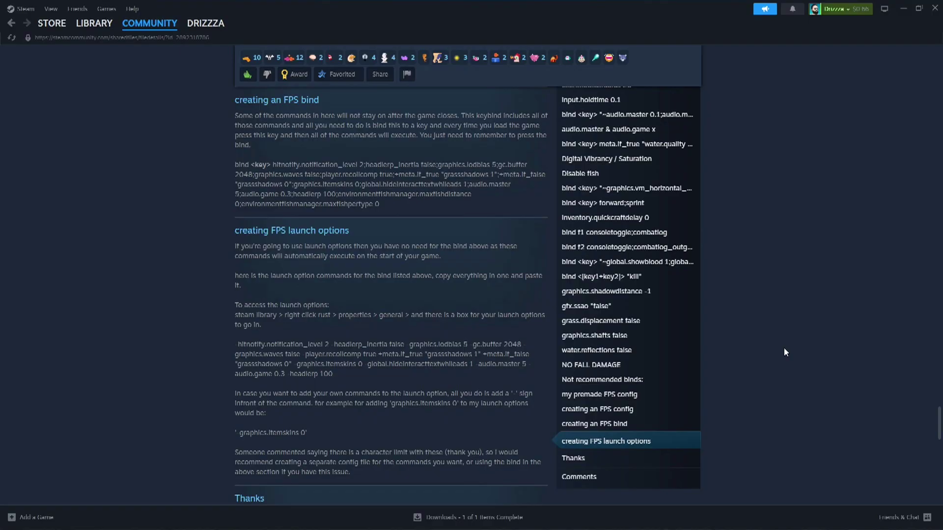
key("alt+Tab")
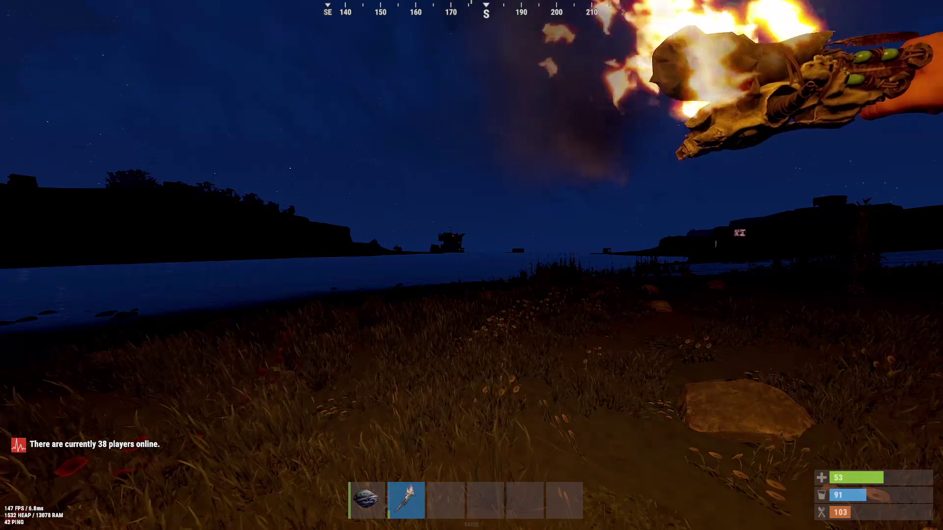
Step: Check the combat log in the console, then walk forward toward the shoreline
key("F2")
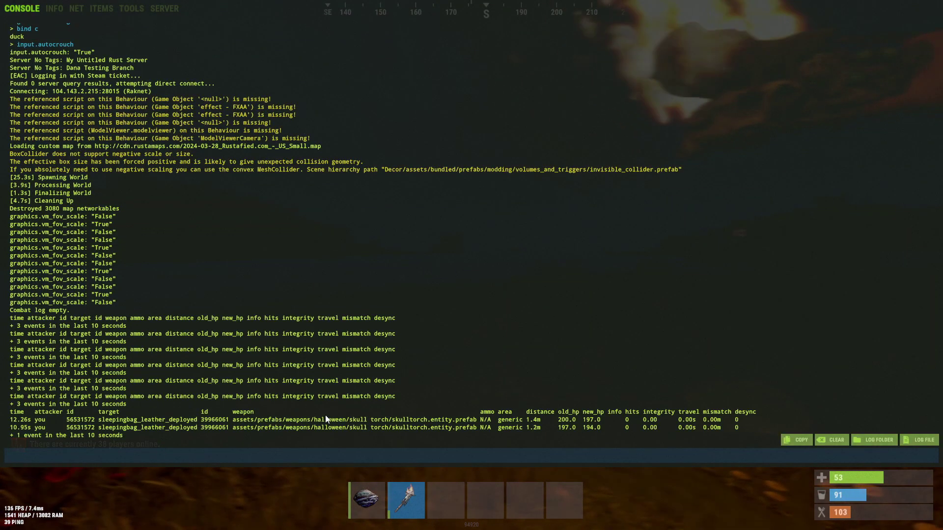
key("F1")
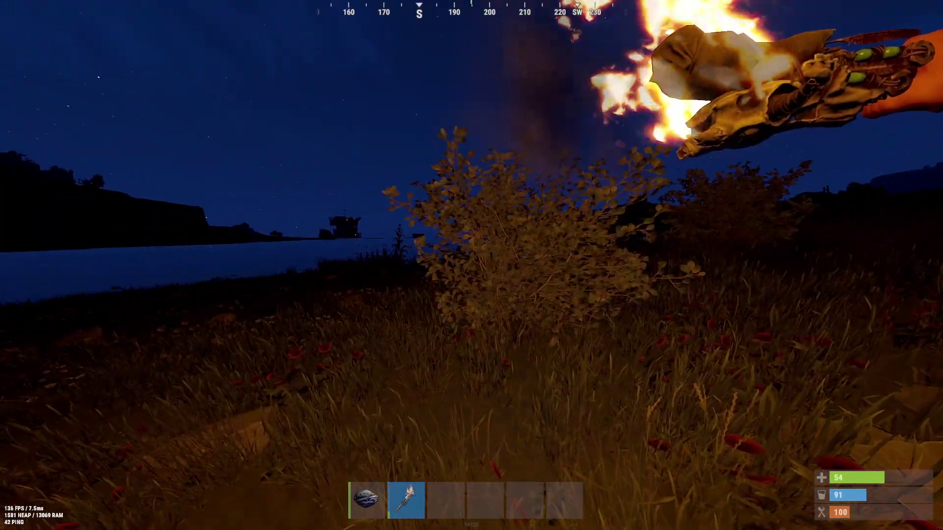
key("w")
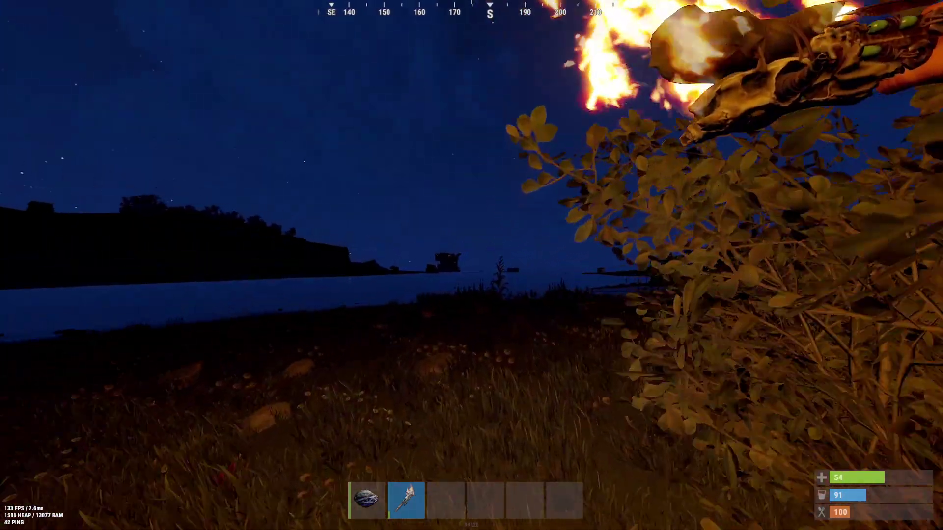
key("w")
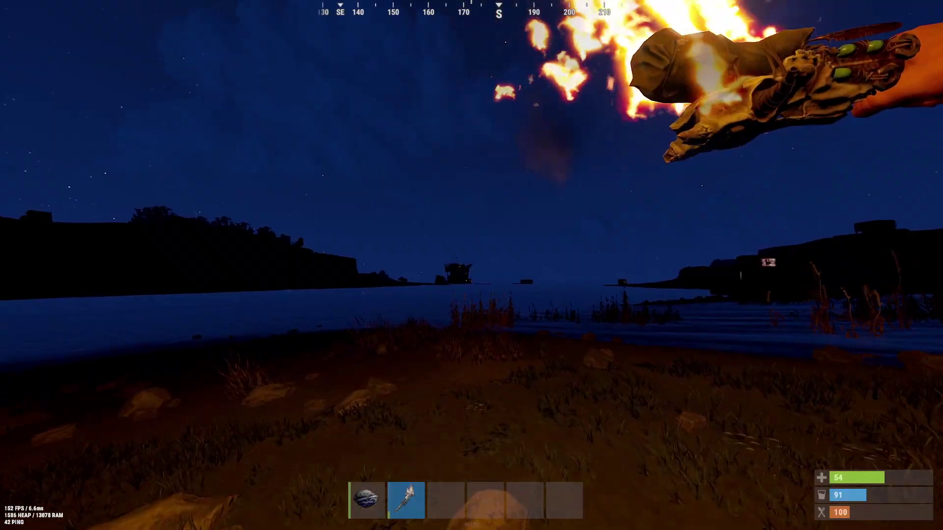
key("w")
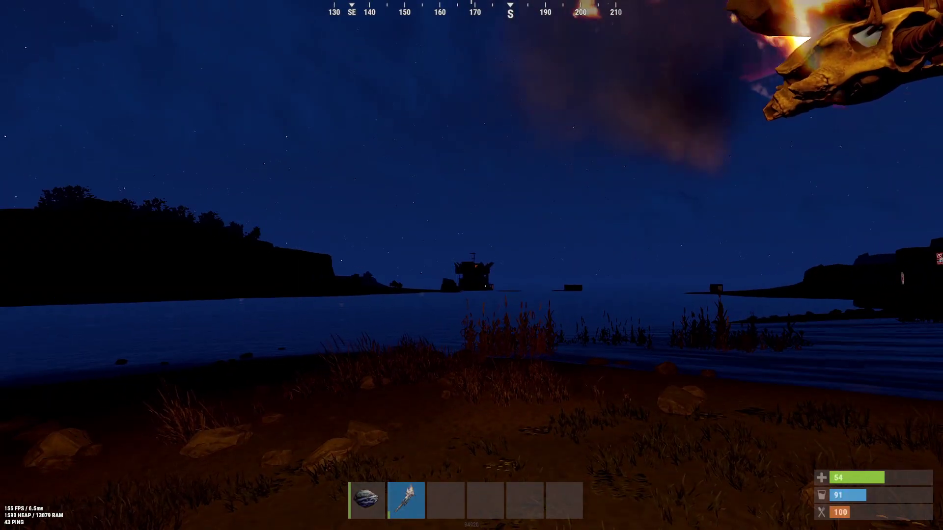
key("w")
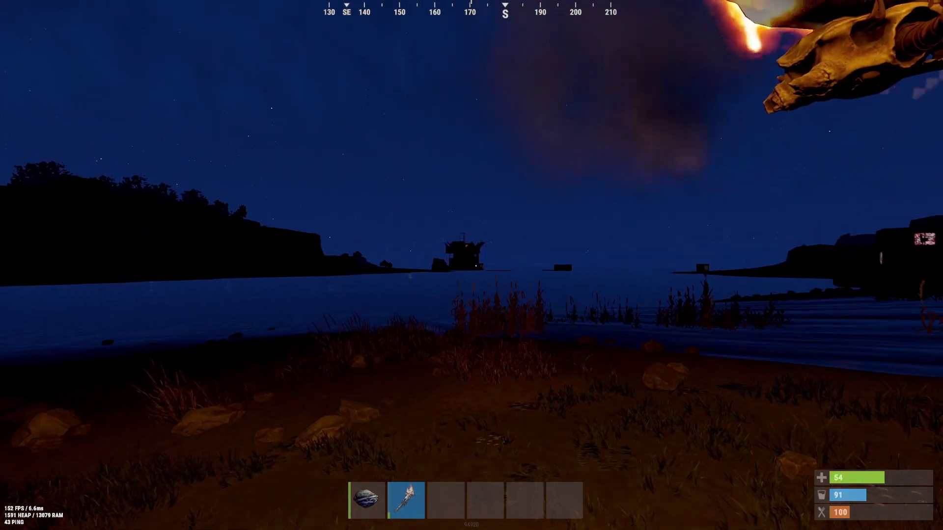
key("w")
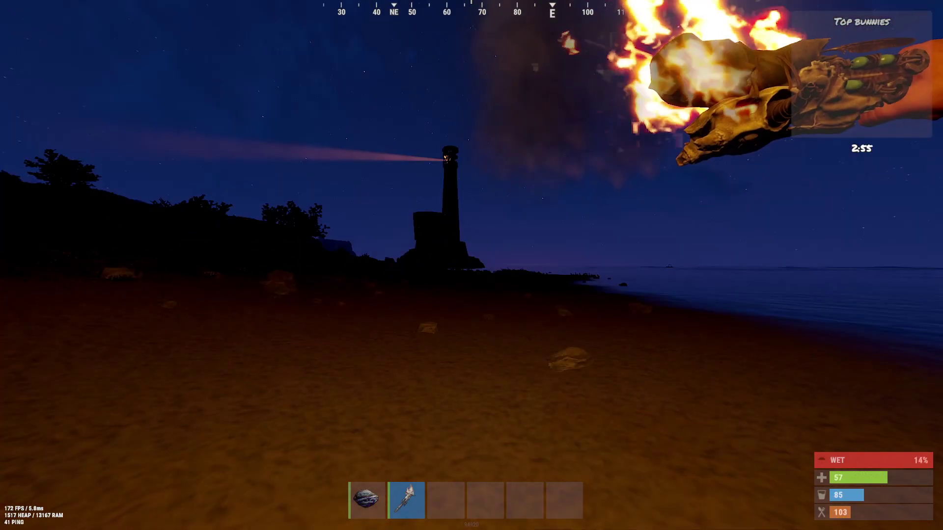
Step: Check the bind output in the console, then keep walking toward the shoreline rocks
key("F1")
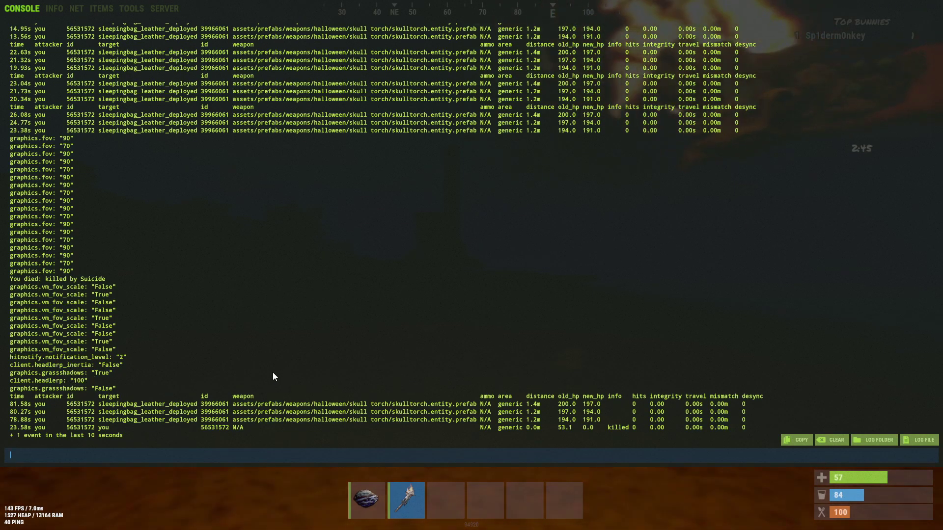
key("F1")
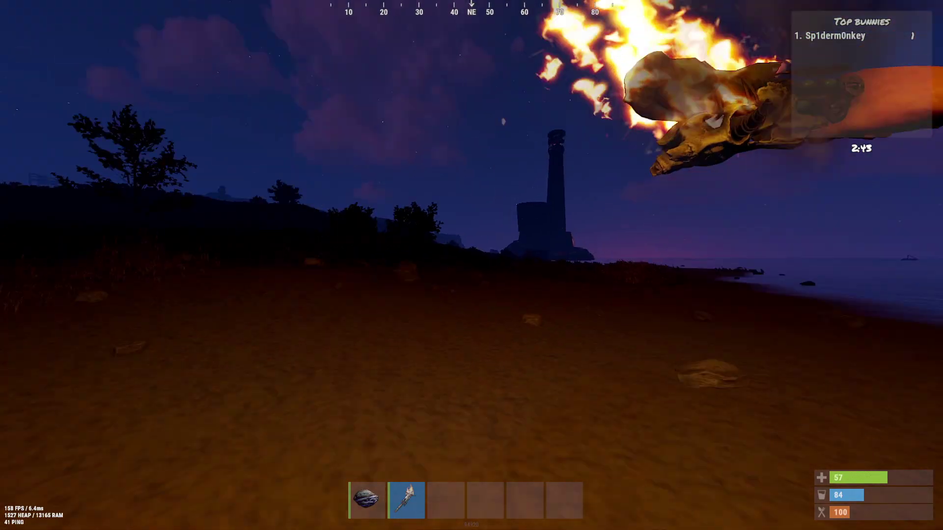
key("w")
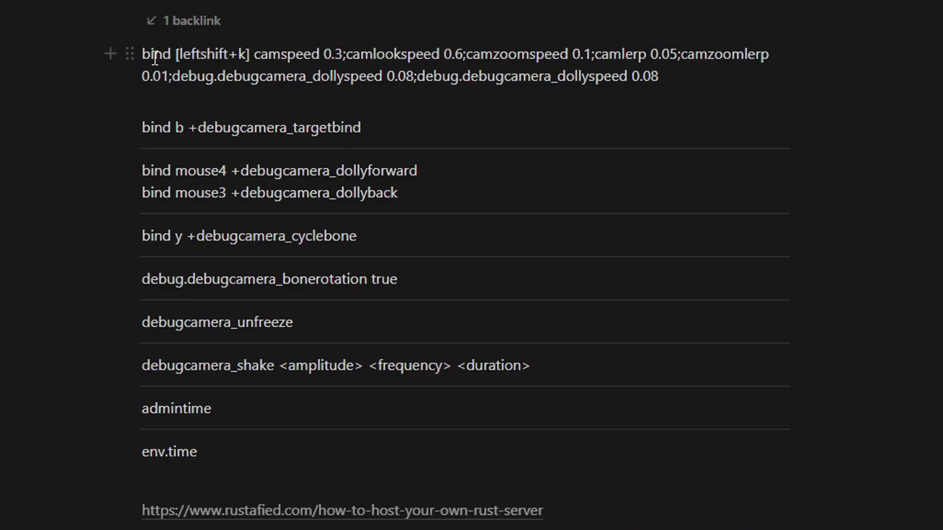
Step: Copy the 'bind [leftshift+k] camspeed…' debug-camera command from Notion and return to Rust
left_click_drag(143, 53, 721, 82)
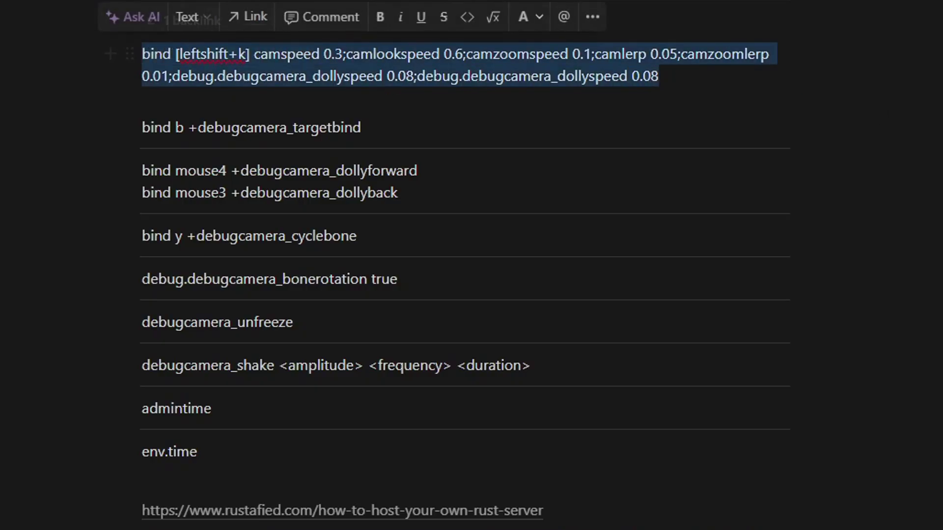
key("alt+Tab")
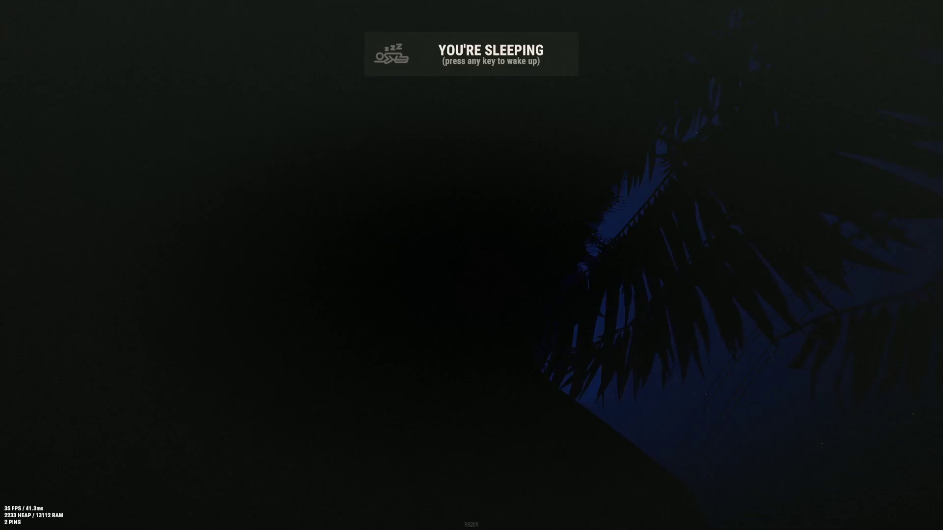
Step: Wake the character, run admintime 11 for daylight, and switch to the third-person camera
key("space")
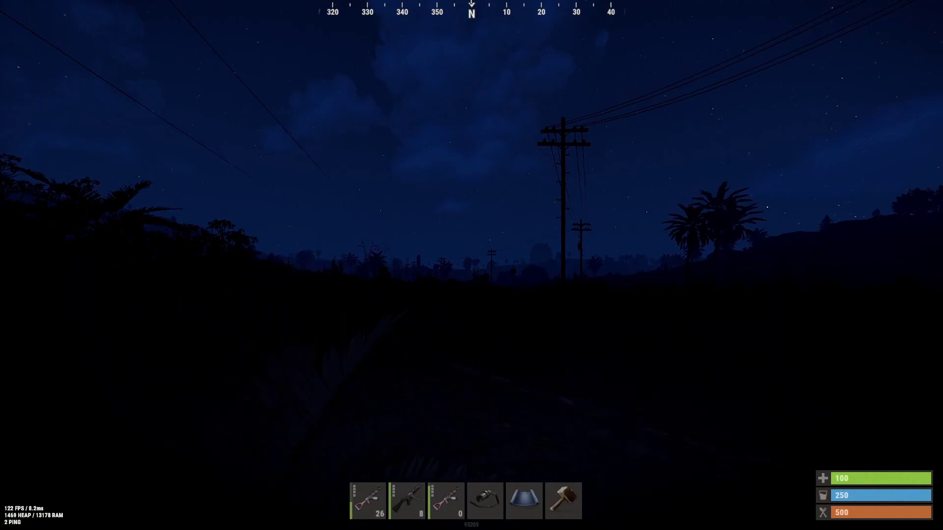
key("F1")
type("admintime 11")
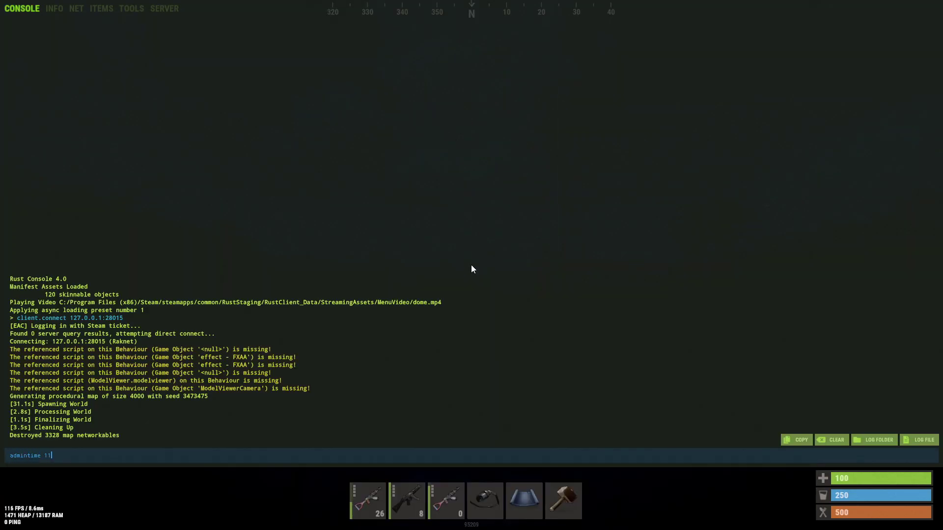
key("Return")
key("F1")
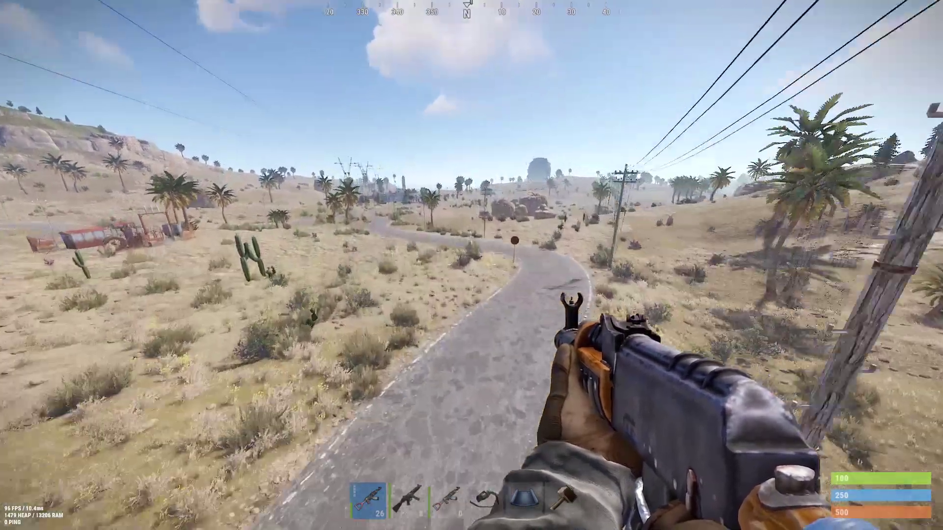
key("F2")
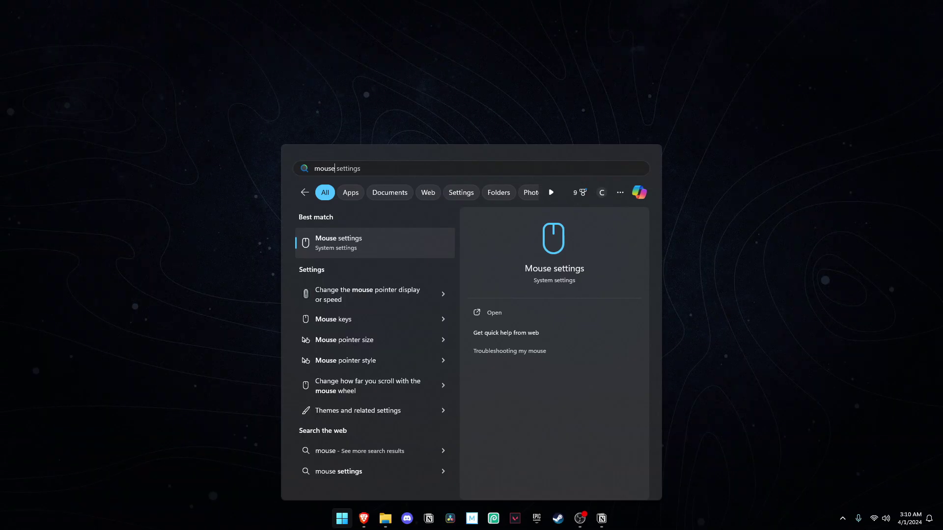
Step: Leave Enhance pointer precision unchecked in Mouse Properties' Pointer Options, apply, and close Settings
key("Return")
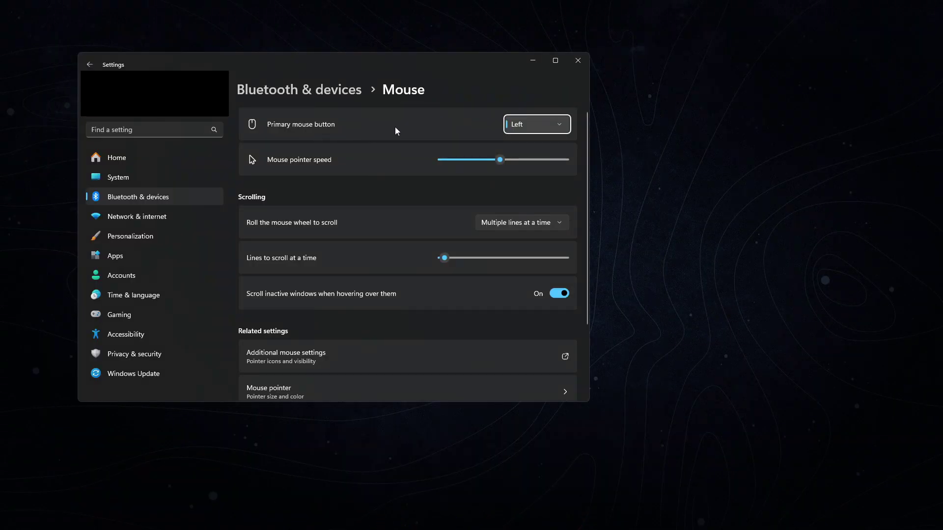
scroll(385, 299, "down", 3)
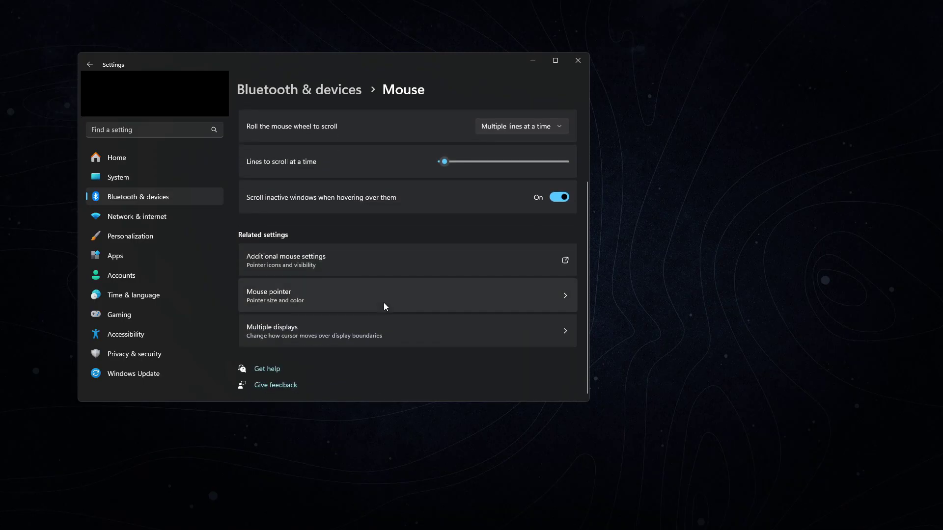
left_click(346, 267)
left_click(148, 102)
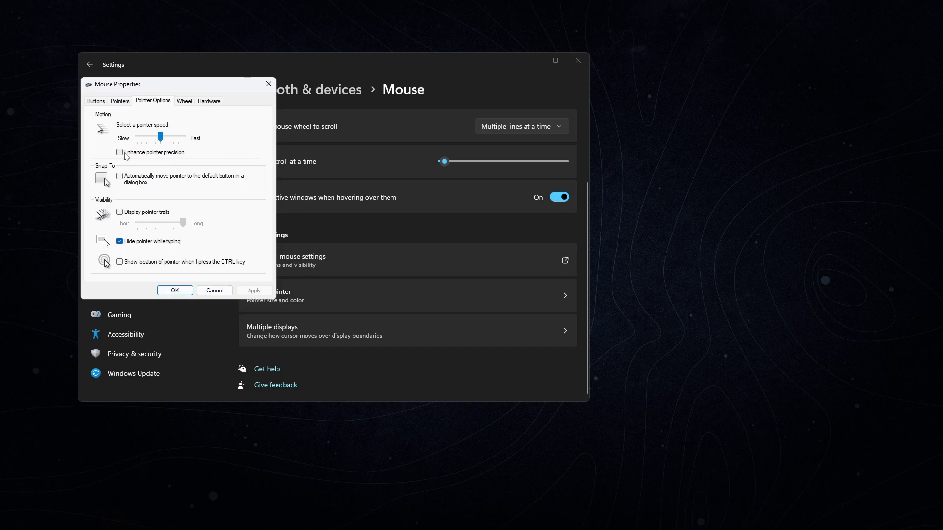
left_click(252, 292)
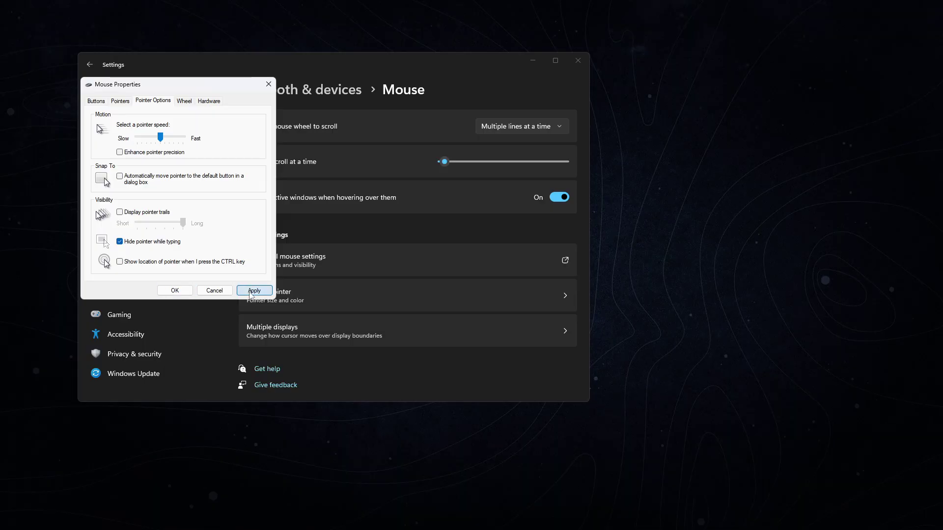
left_click(187, 290)
left_click(577, 61)
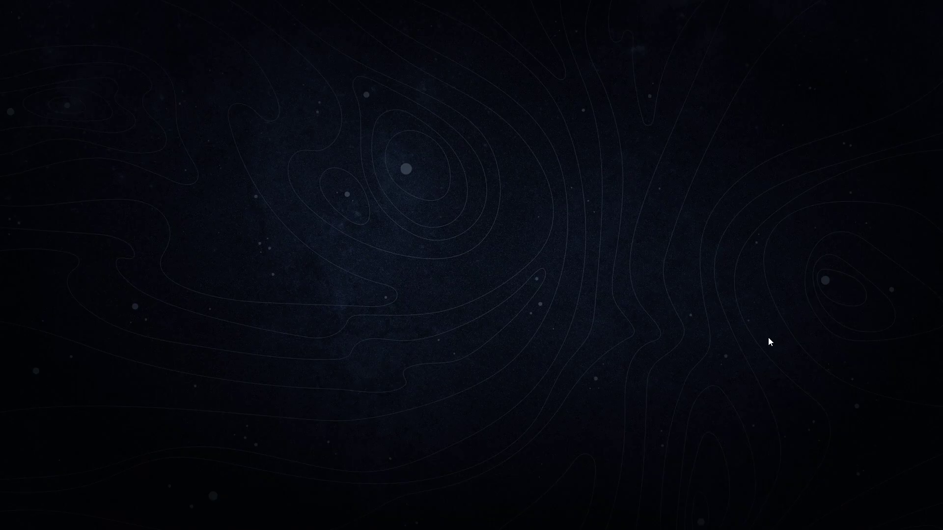
Step: Confirm Game Mode is on and hardware-accelerated GPU scheduling stays enabled
key("super")
type("game")
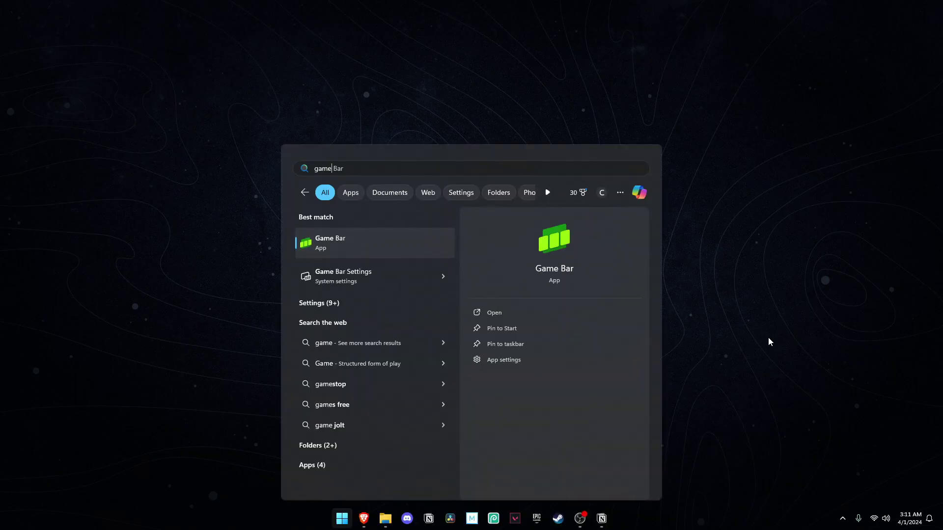
type("mode")
key("Return")
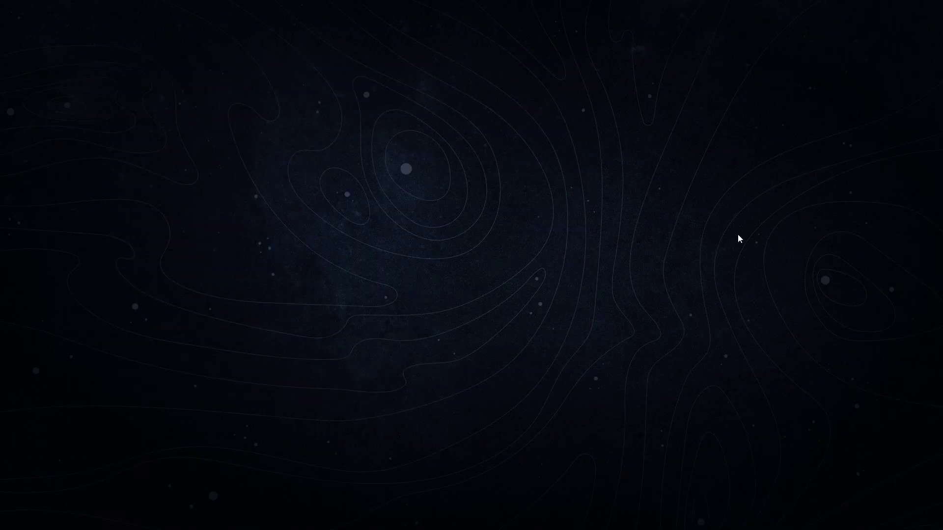
key("super")
type("gra")
key("Return")
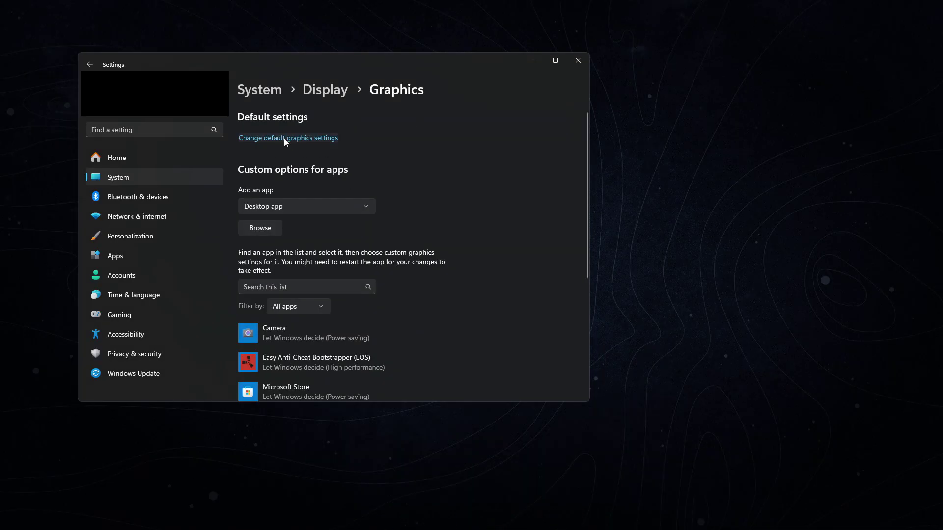
left_click(285, 140)
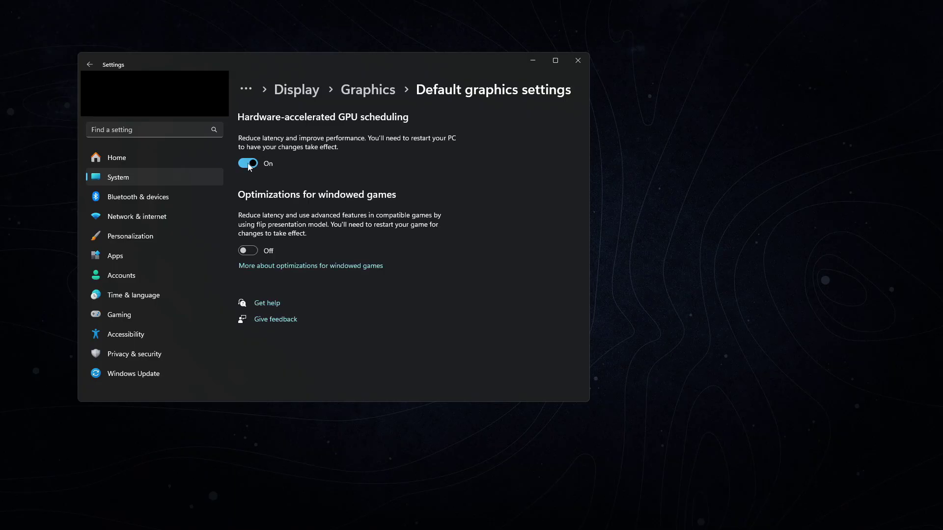
left_click(387, 93)
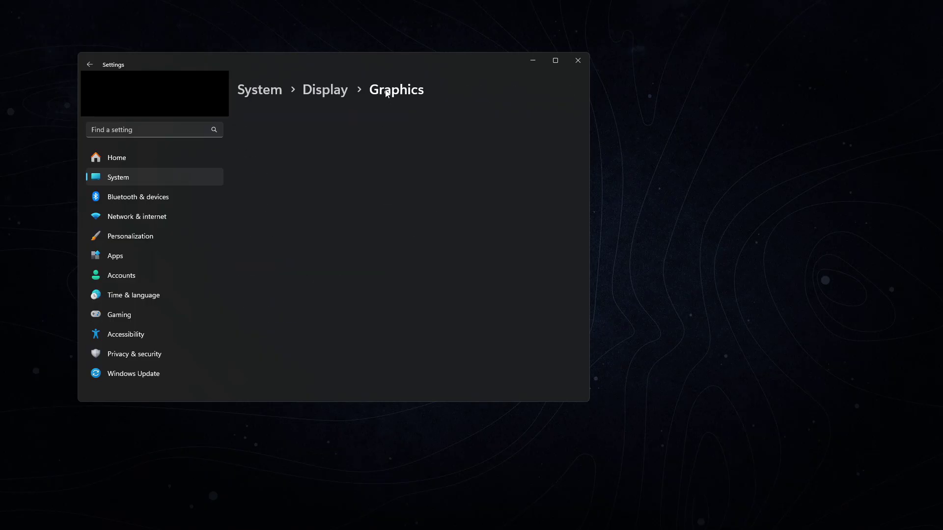
Step: Add RustClient.exe to the Graphics app list with the High performance preference
scroll(458, 166, "down", 1)
left_click(265, 185)
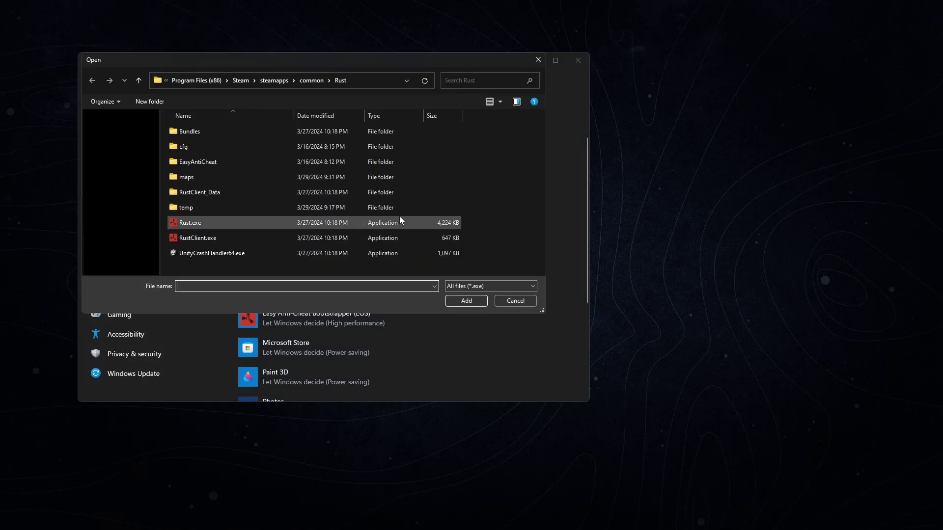
left_click(374, 80)
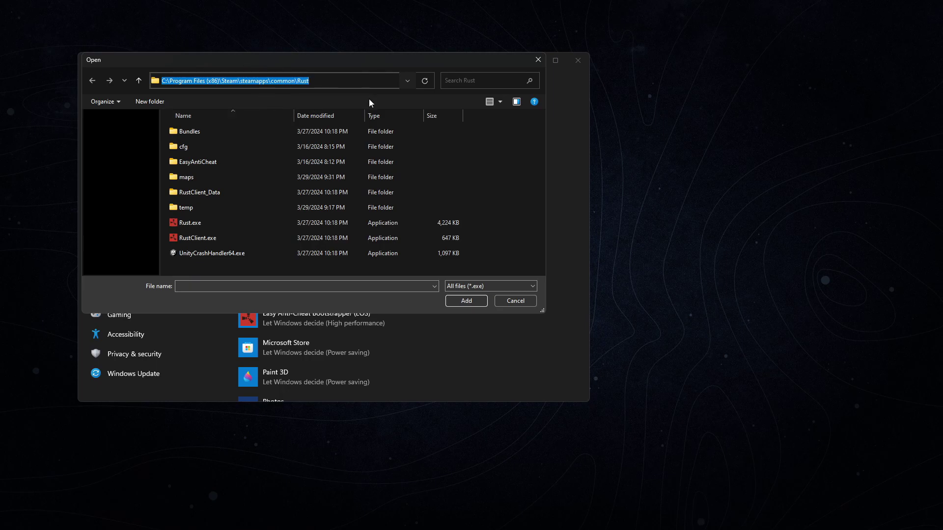
double_click(344, 238)
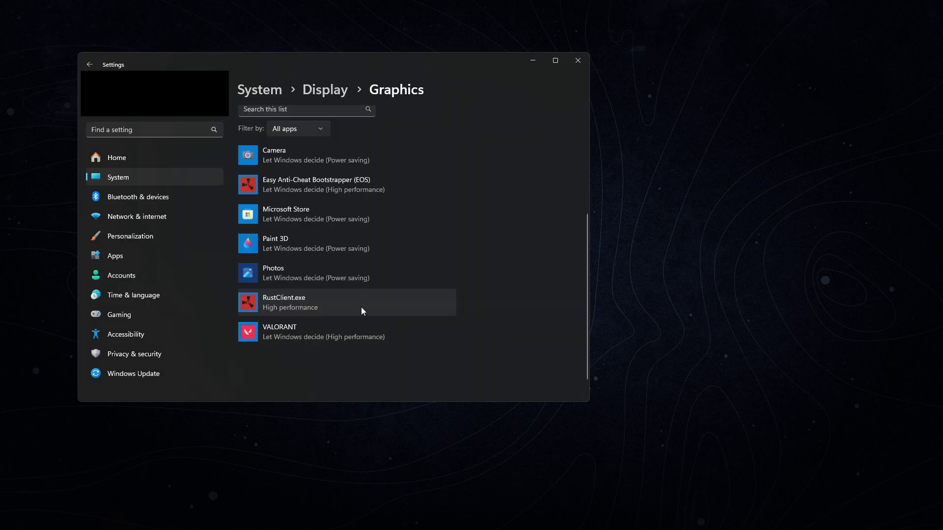
left_click(362, 309)
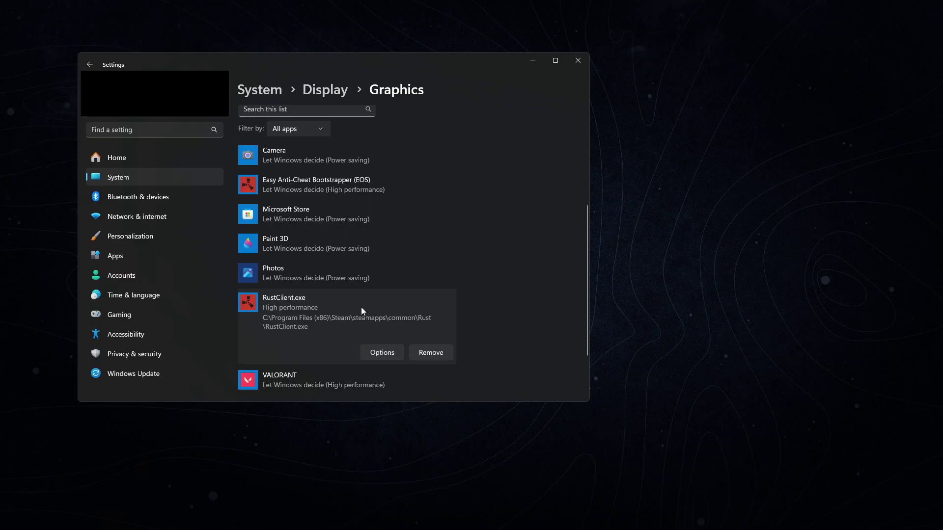
left_click(384, 352)
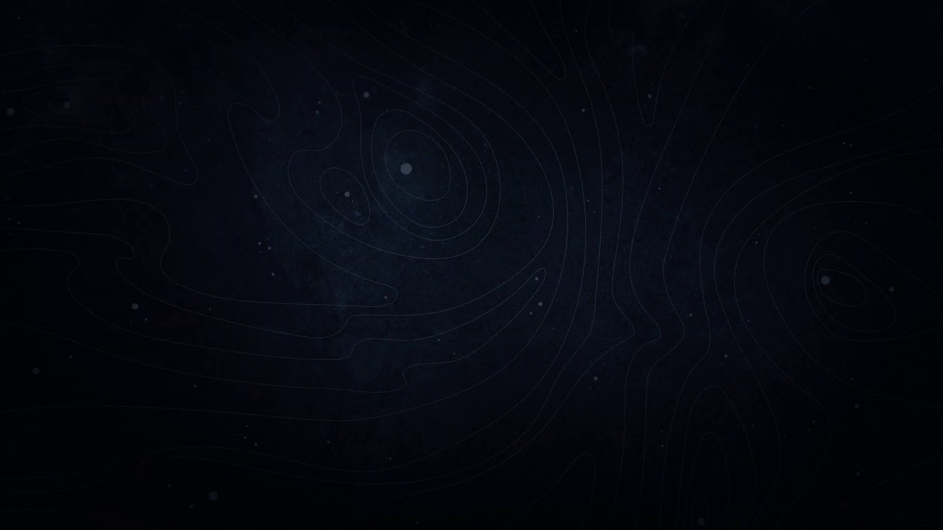
right_click(706, 323)
Step: Launch NVIDIA Control Panel and review Manage 3D Settings global values, including Prefer maximum performance
left_click(734, 478)
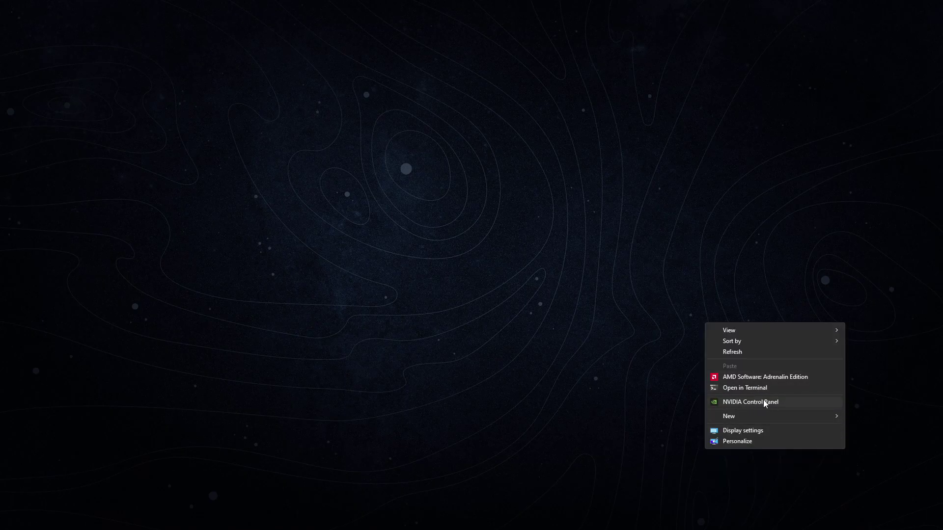
left_click(758, 401)
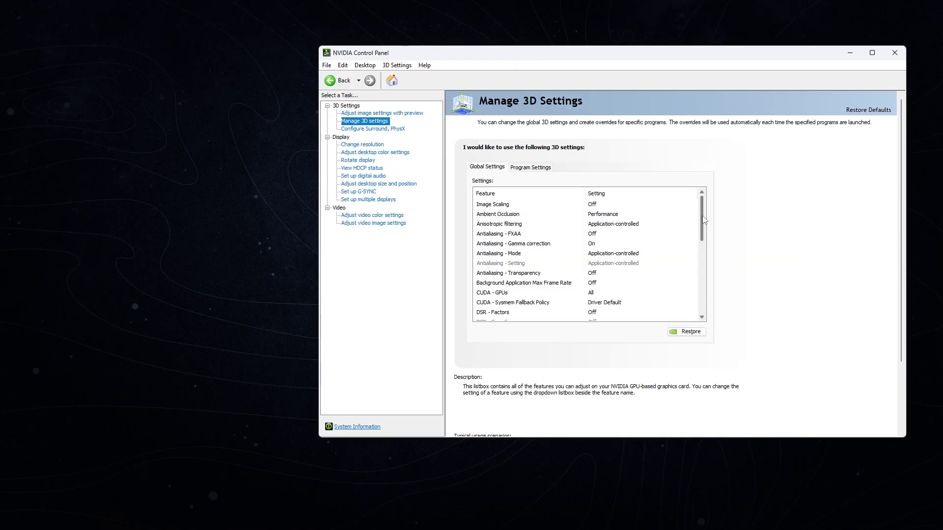
left_click_drag(703, 219, 699, 284)
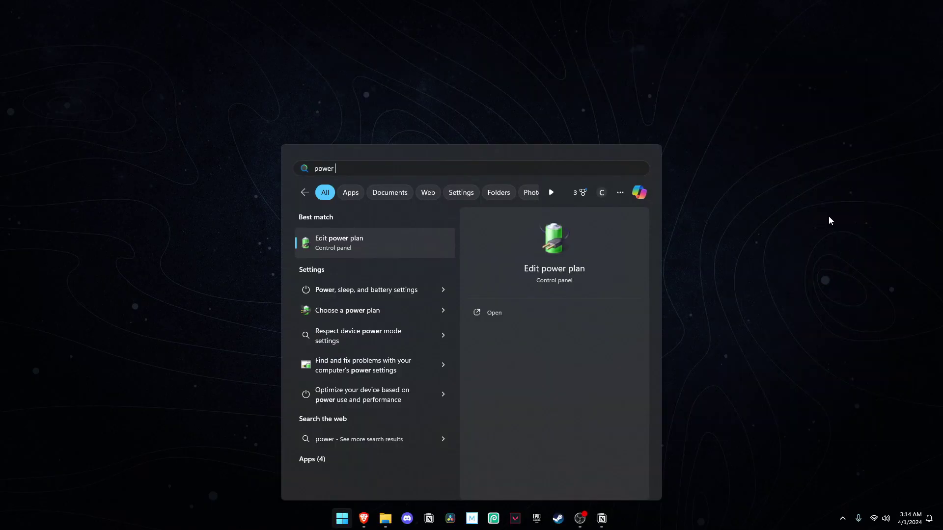
Step: Open Control Panel's Power Options page and show the High performance plan alongside Balanced and Power saver
type("options")
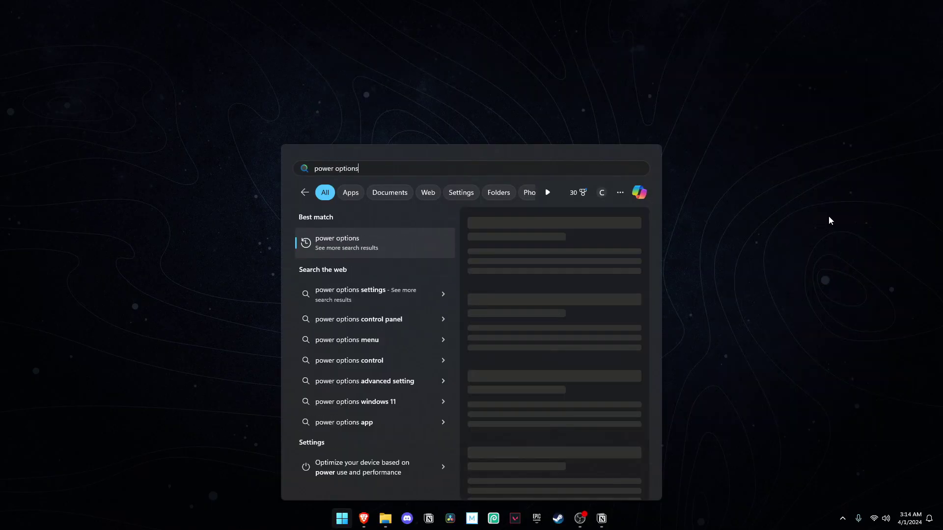
key("Return")
left_click(414, 142)
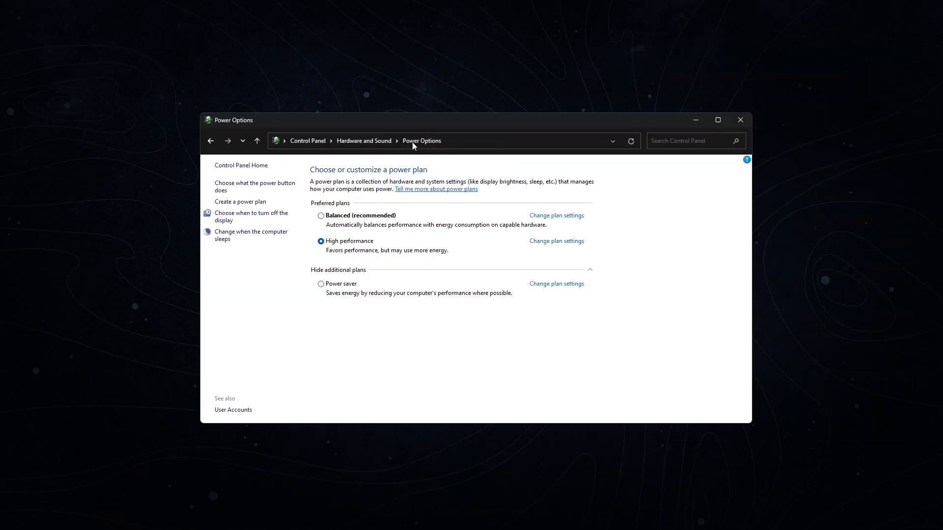
left_click(589, 270)
left_click(589, 270)
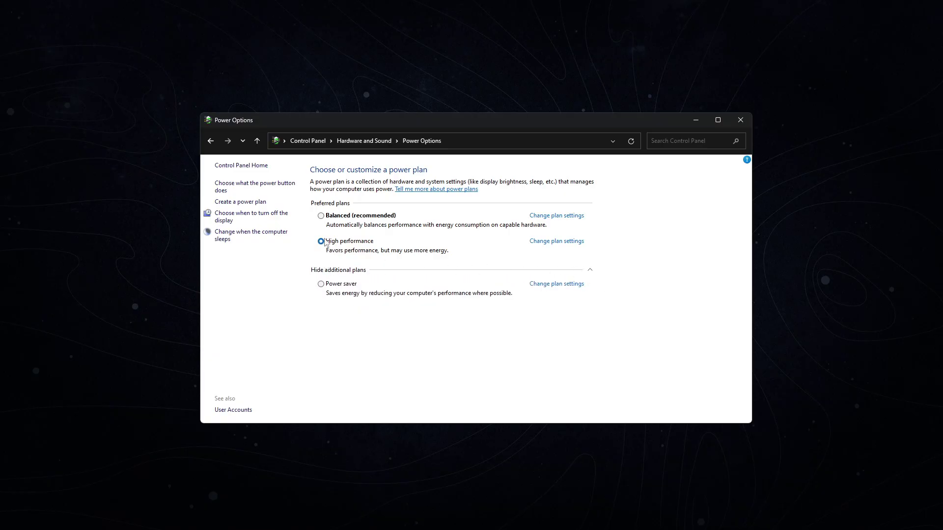